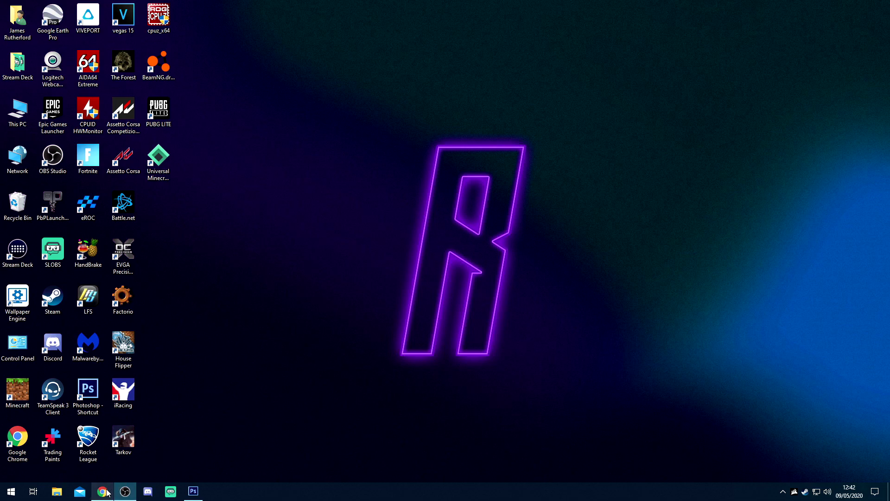
Bring the web browser forward on the iRacing members site
mouse_move(107, 493)
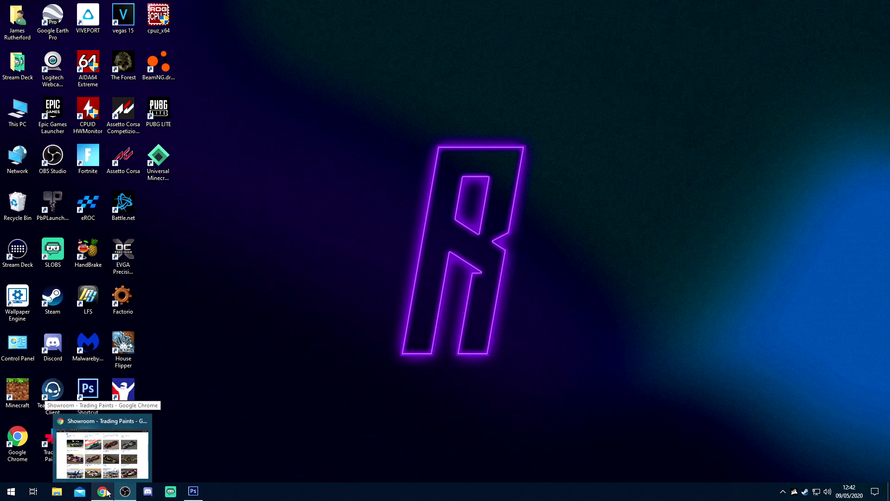
click(107, 492)
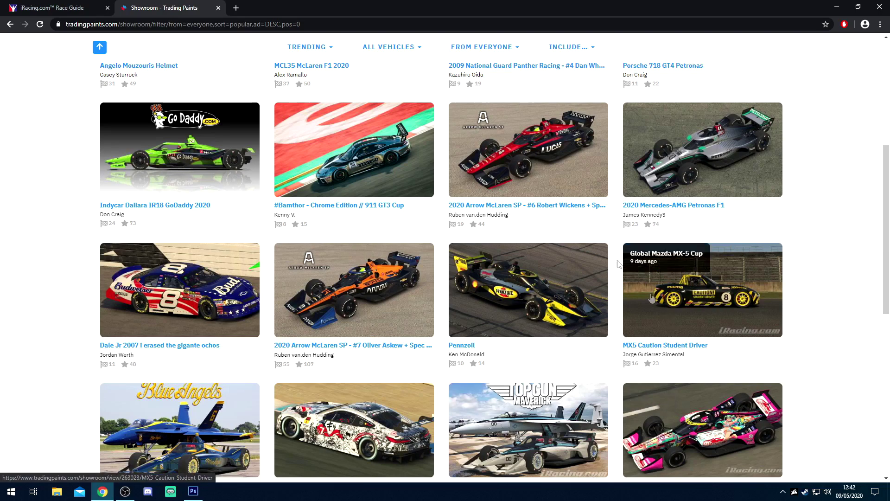
click(93, 7)
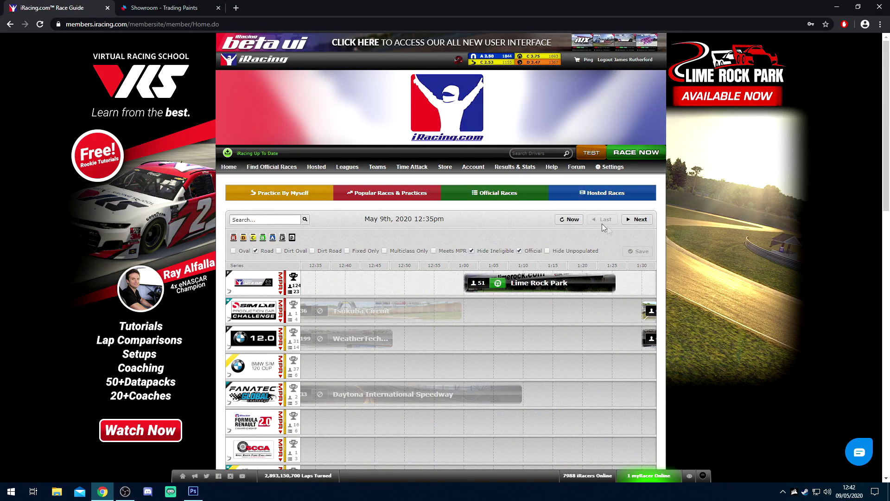
Open the car paint customizer, show all cars and pick the NASCAR Cup Series Ford
mouse_move(474, 167)
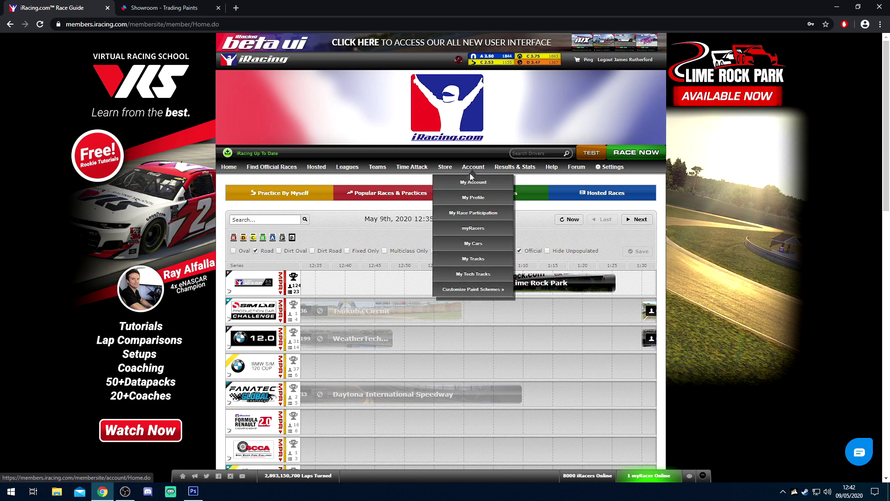
mouse_move(468, 290)
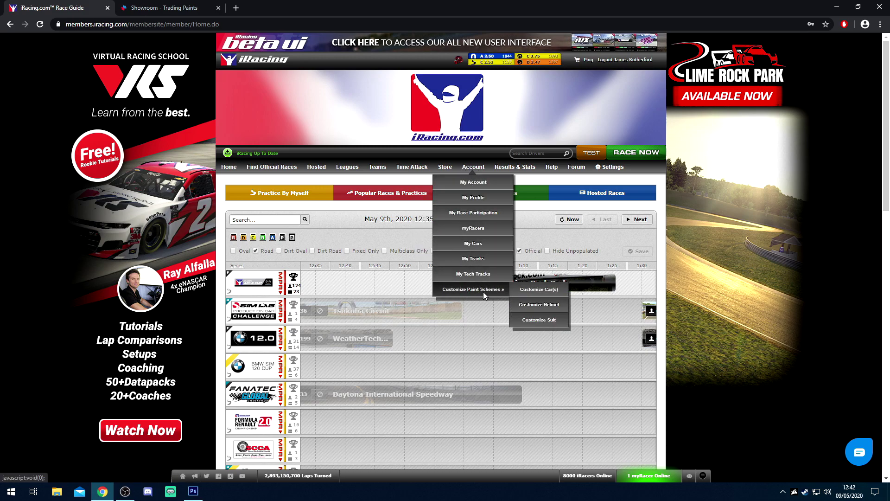
click(536, 291)
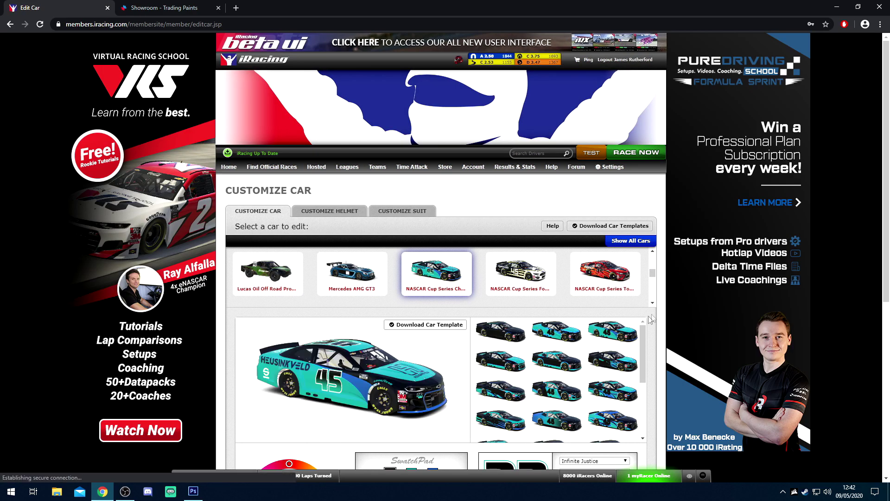
click(644, 242)
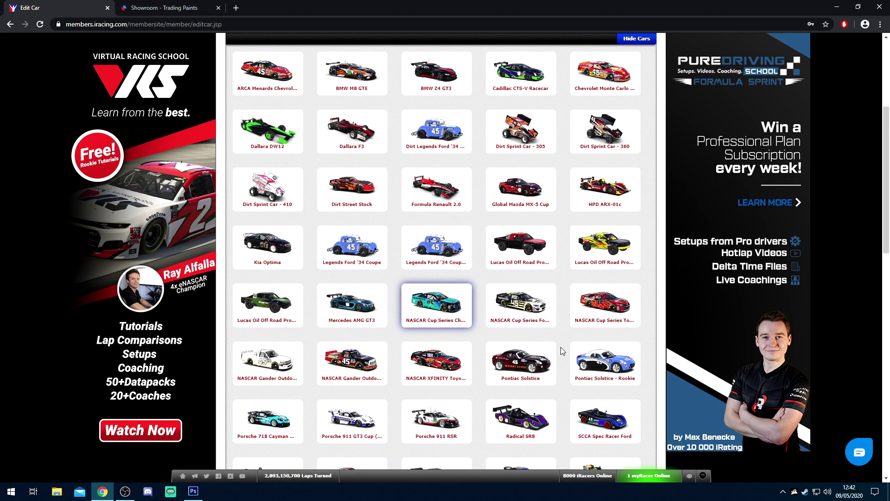
click(532, 314)
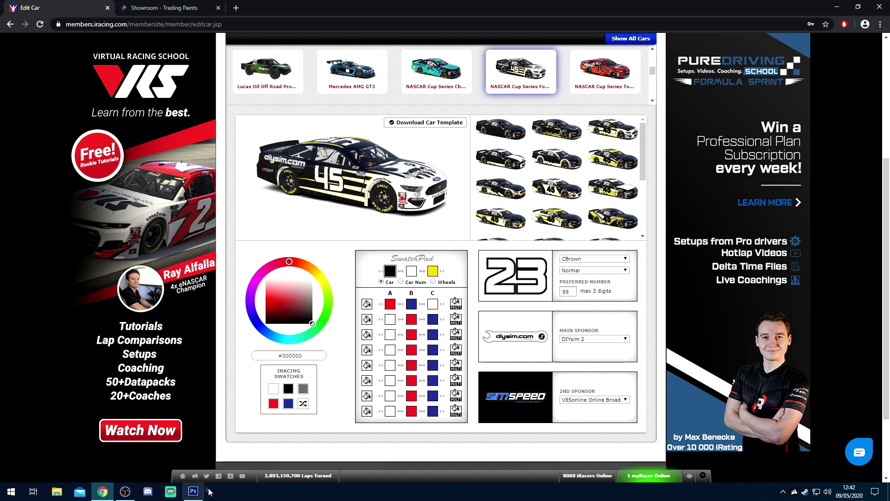
click(193, 491)
Open Ford Mustang Gen 6.psd from File > Open Recent
click(26, 6)
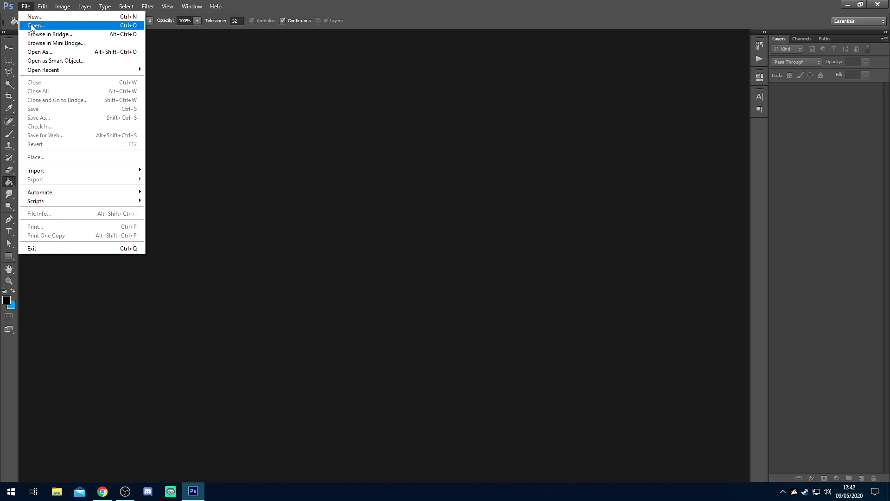
mouse_move(119, 70)
click(176, 70)
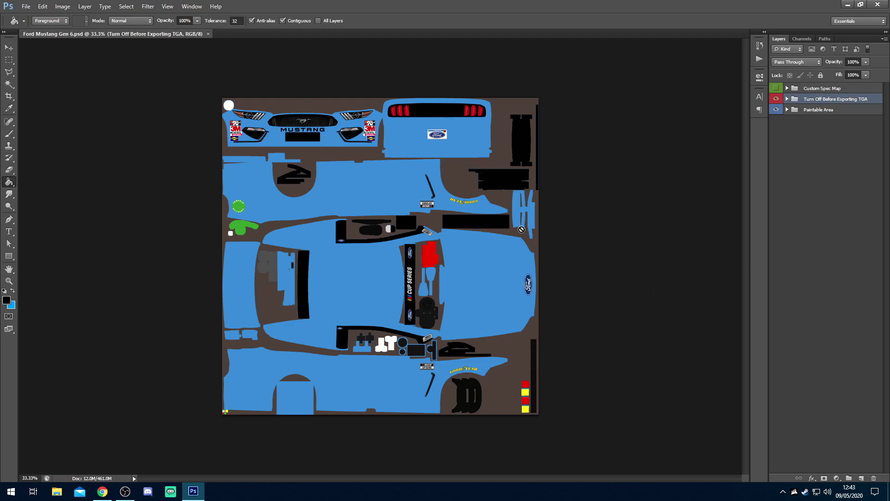
click(103, 492)
scroll(601, 259, up, 4)
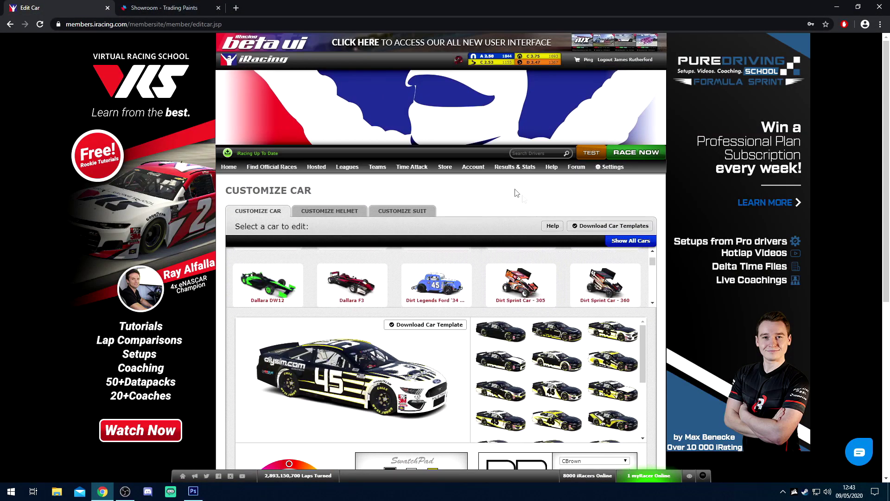
mouse_move(475, 169)
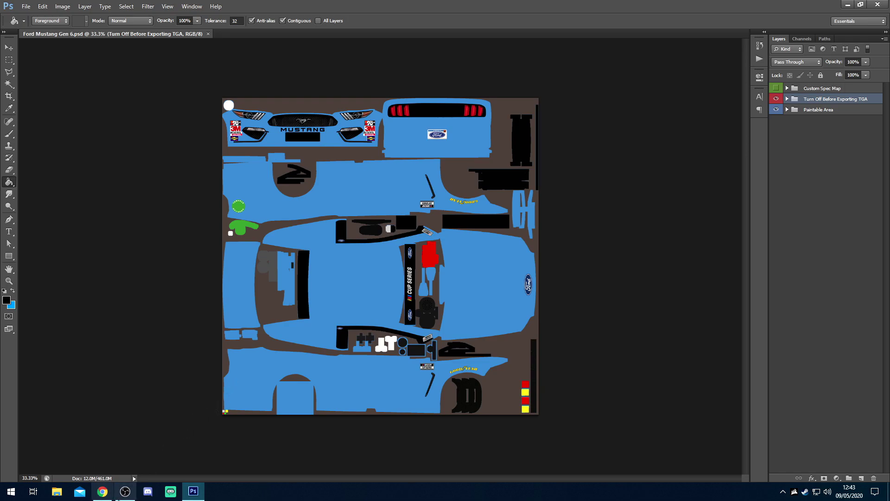
Tick Painting Mode under Trading Paints' Advanced Options, then minimise Trading Paints
click(847, 5)
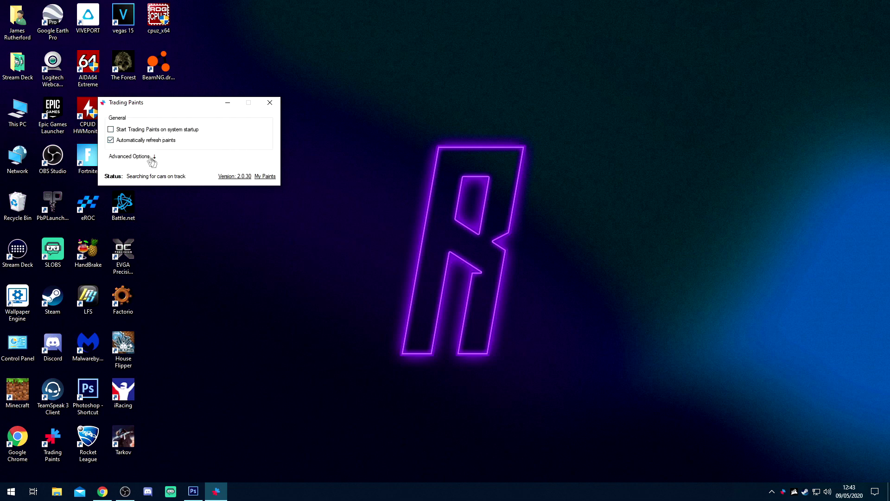
click(145, 158)
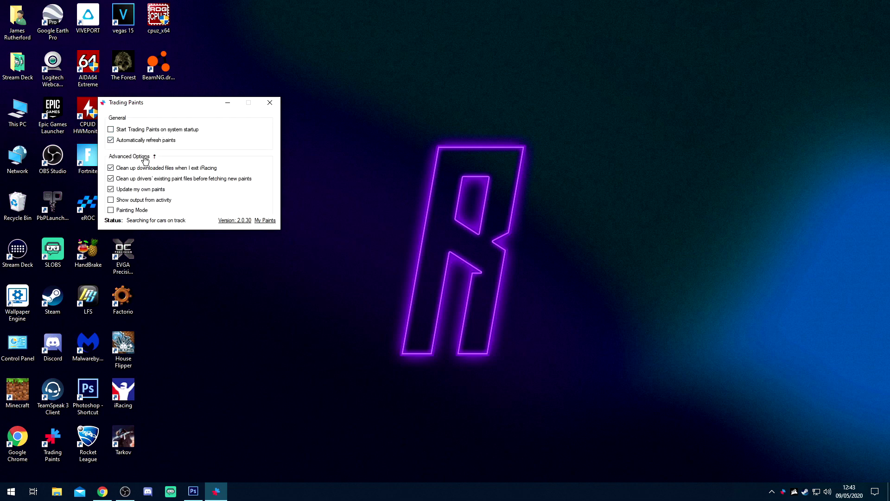
click(111, 210)
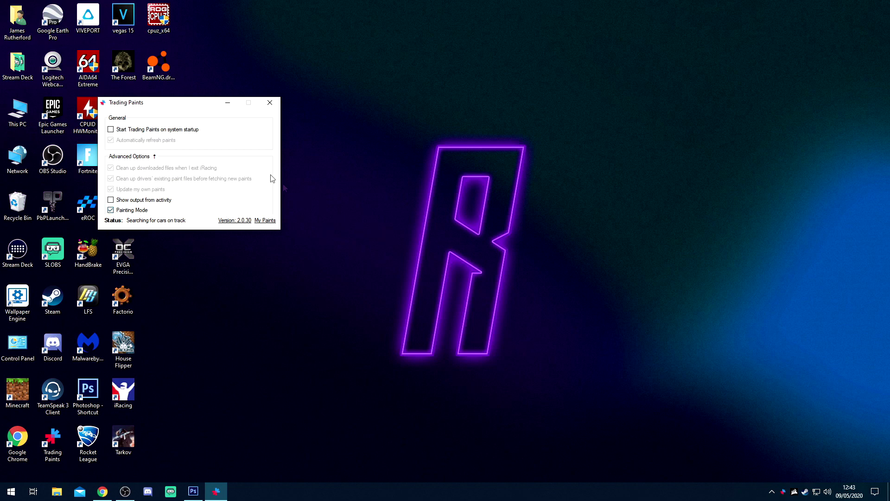
click(232, 103)
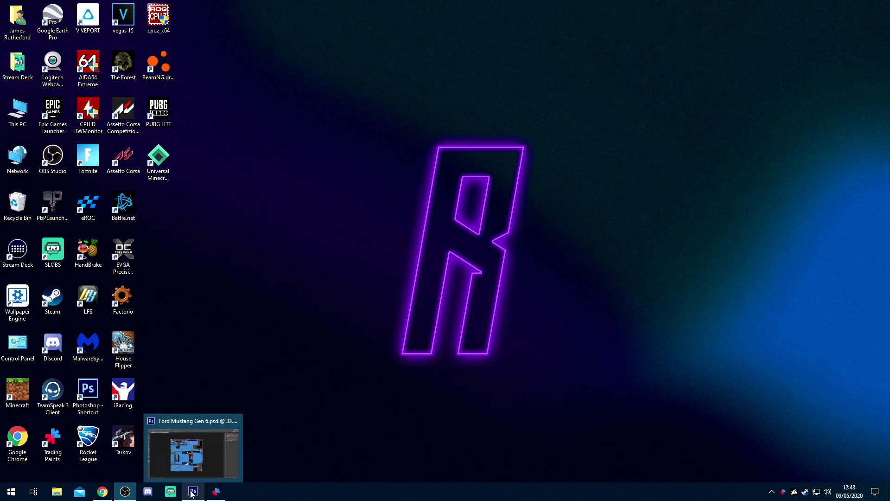
Return to the iRacing home page and open the test session setup
click(103, 492)
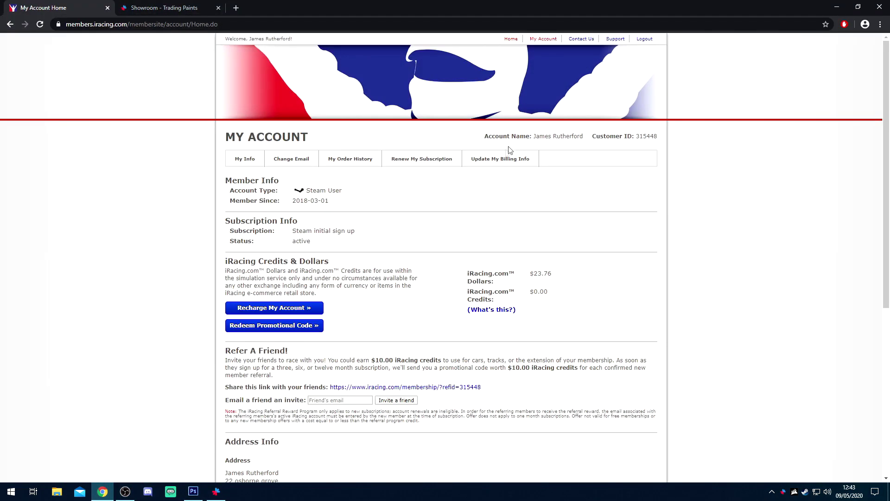
click(511, 38)
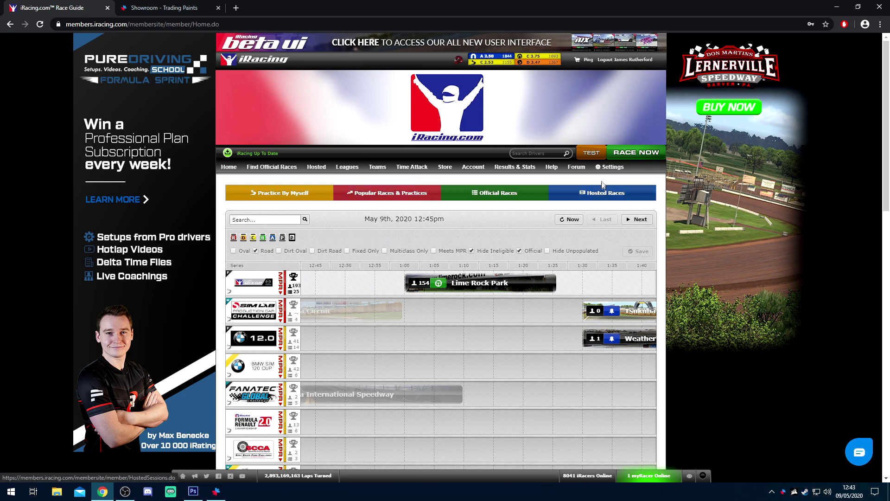
click(592, 153)
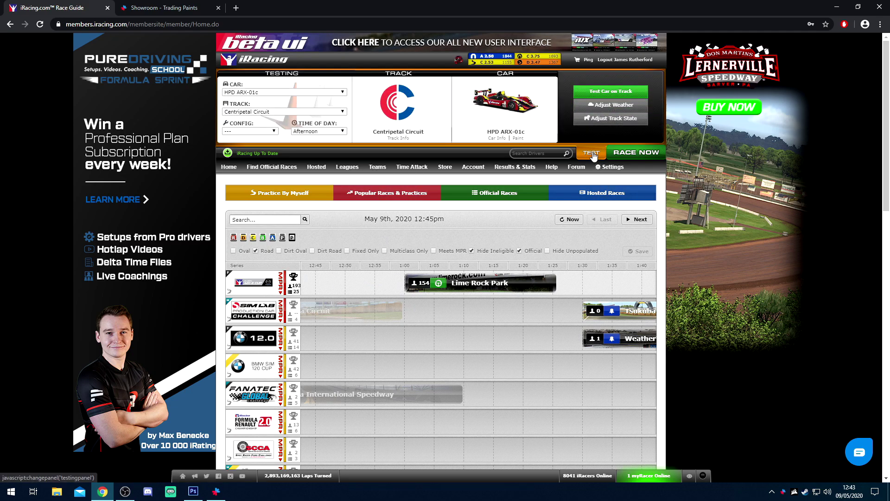
Choose NASCAR Cup Series Ford Mustang as the test car and keep Centripetal Circuit as track
click(311, 92)
scroll(323, 182, down, 10)
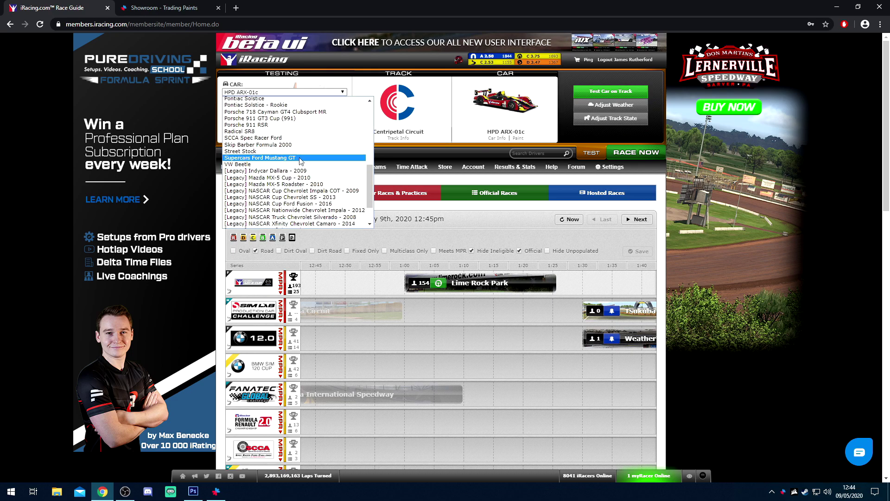
scroll(312, 173, up, 10)
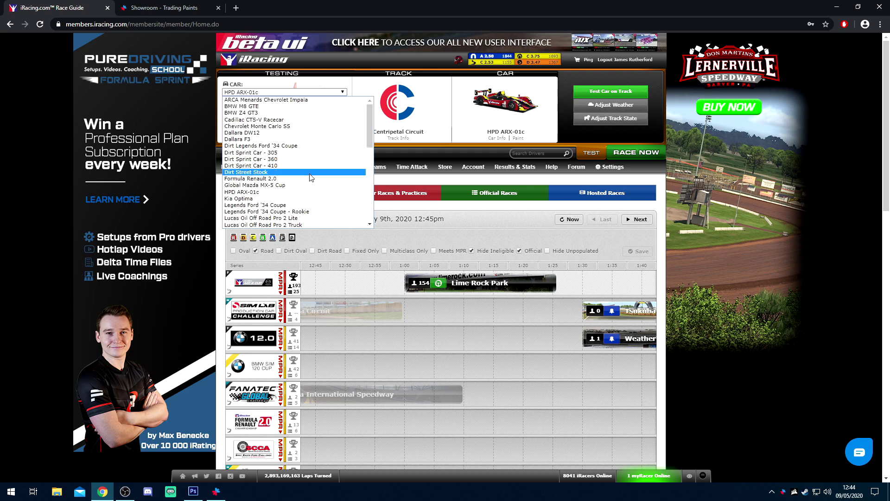
scroll(311, 179, down, 4)
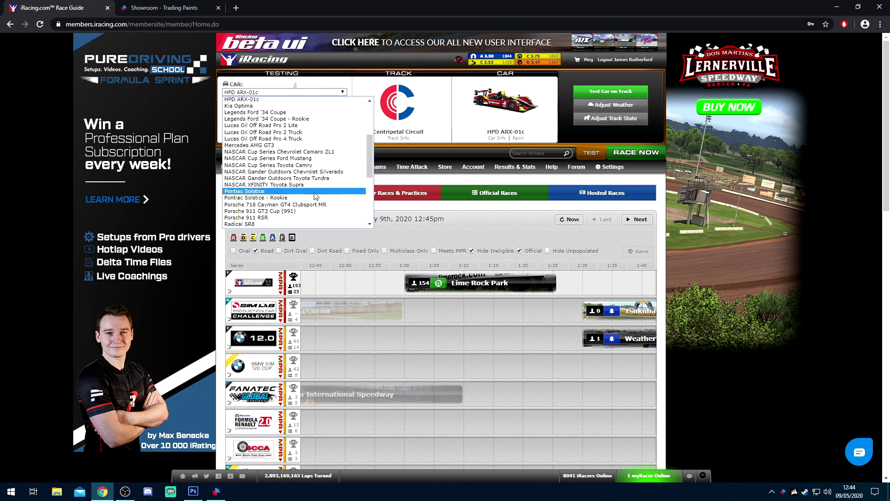
click(311, 158)
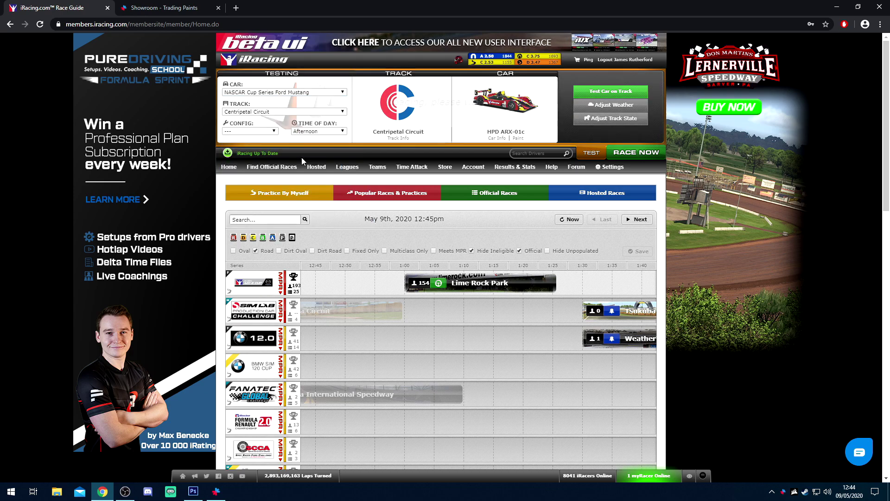
click(240, 113)
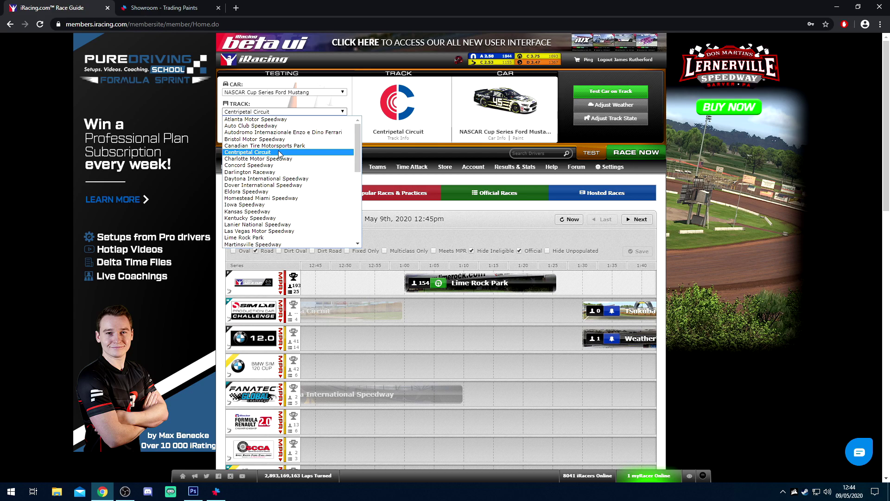
click(292, 154)
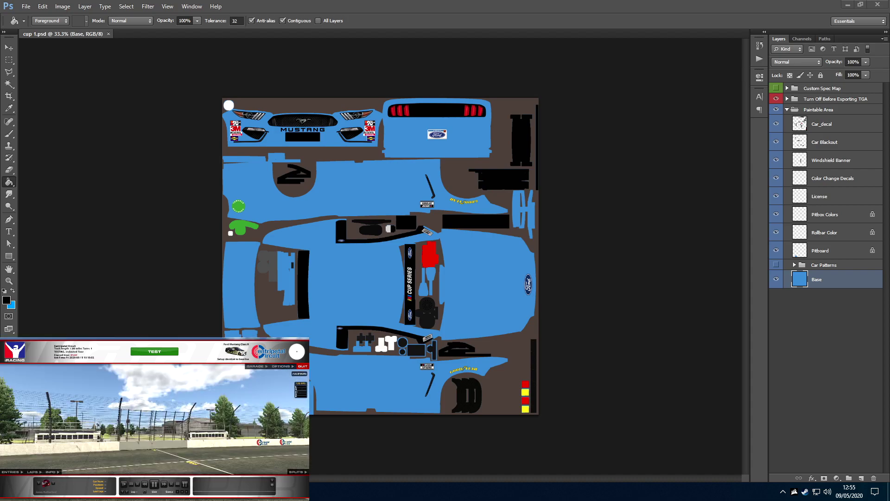
Take the Mustang out on track for the Centripetal Circuit test session
click(170, 358)
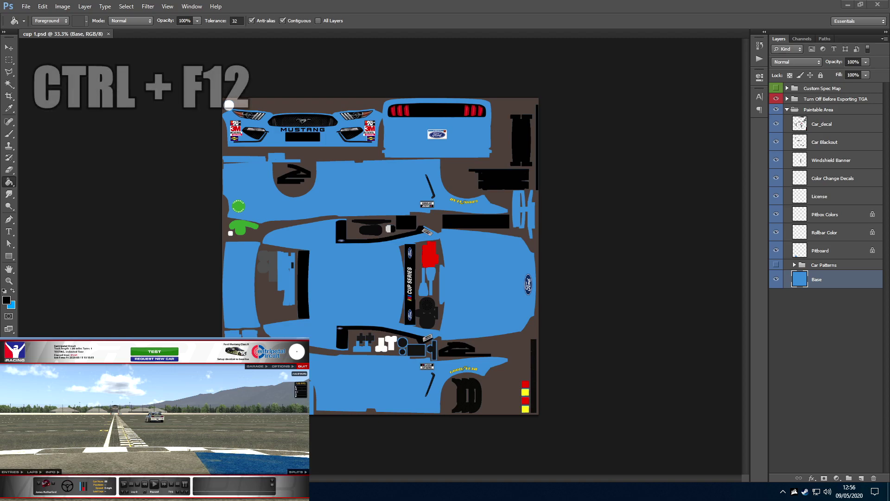
Set the camera zoom mode to Static FOV in iRacing's Camera Edit panel (Ctrl+F12)
key(ctrl+F12)
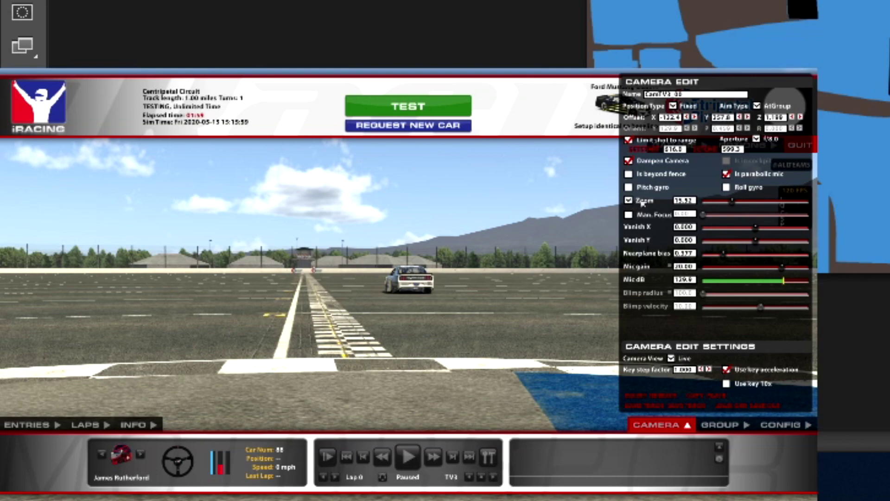
click(640, 203)
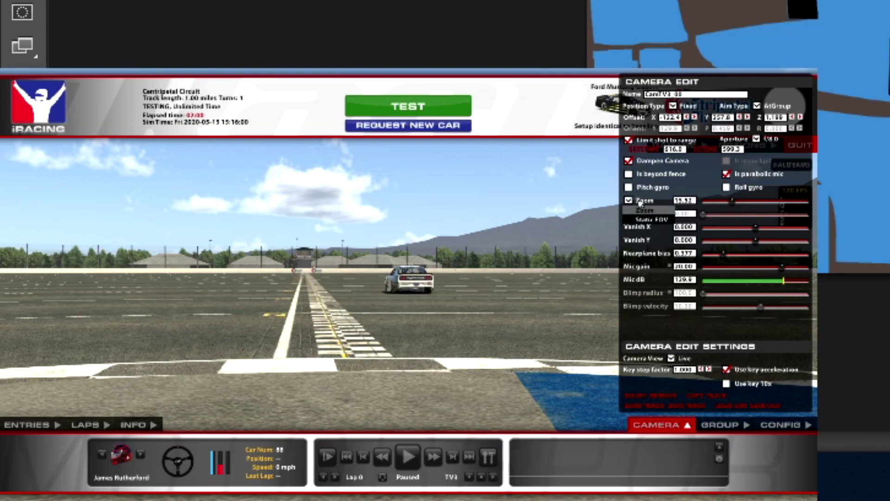
click(664, 222)
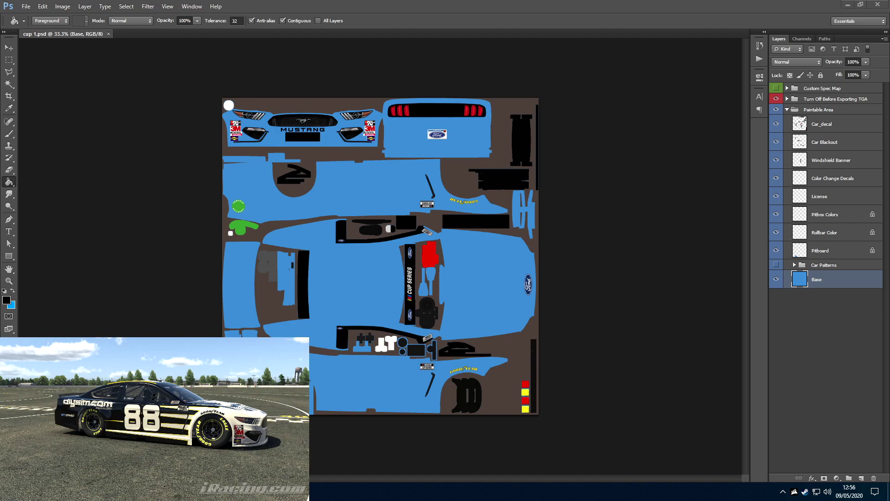
click(713, 106)
click(758, 59)
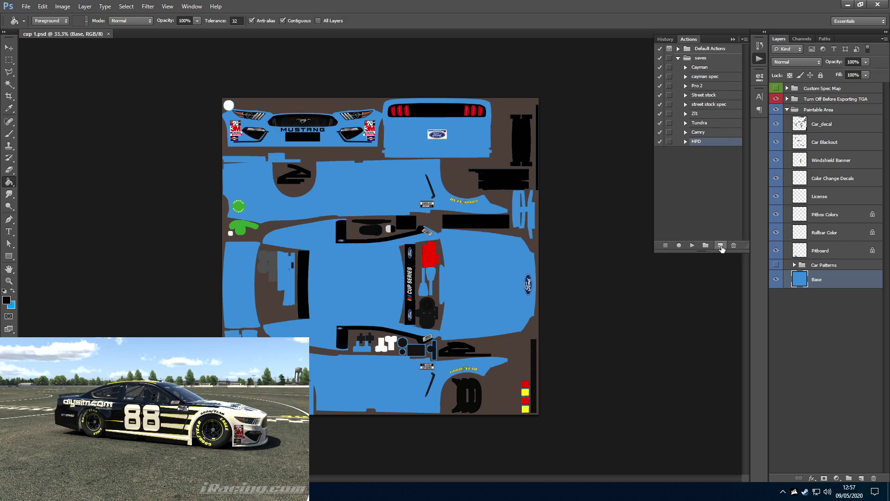
Create a new action in the Actions panel named 'cup mustang'
click(720, 246)
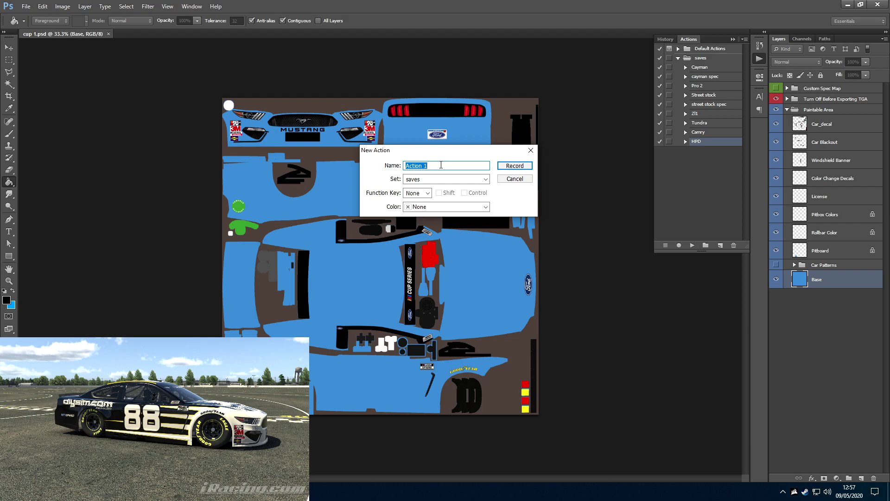
text(cup mustang)
Record a Save As that overwrites cup 1.psd in Photoshop format, confirming the replace
click(515, 166)
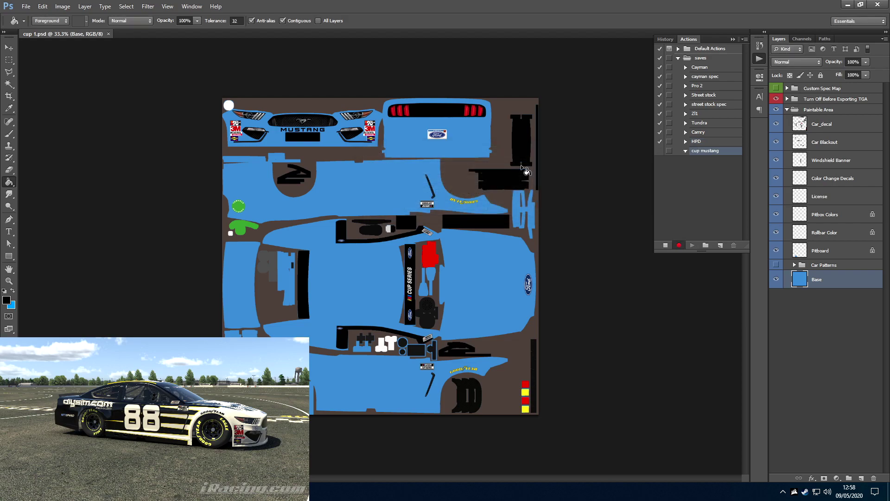
click(25, 7)
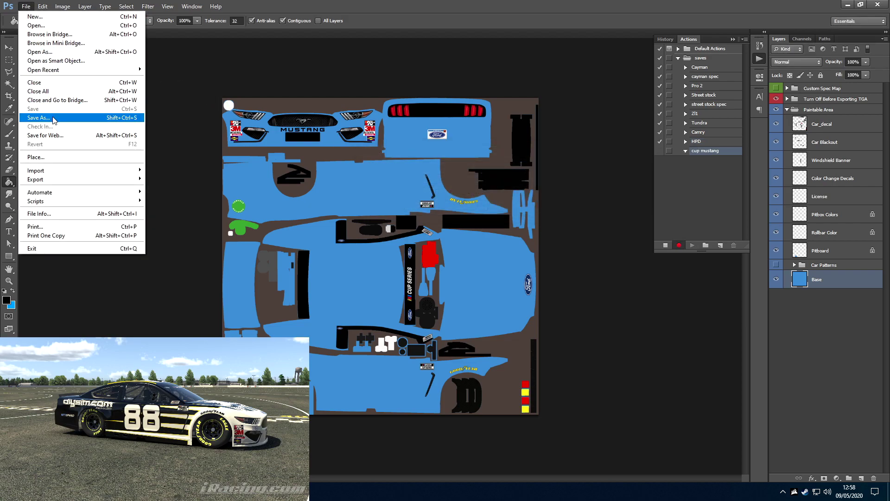
click(39, 118)
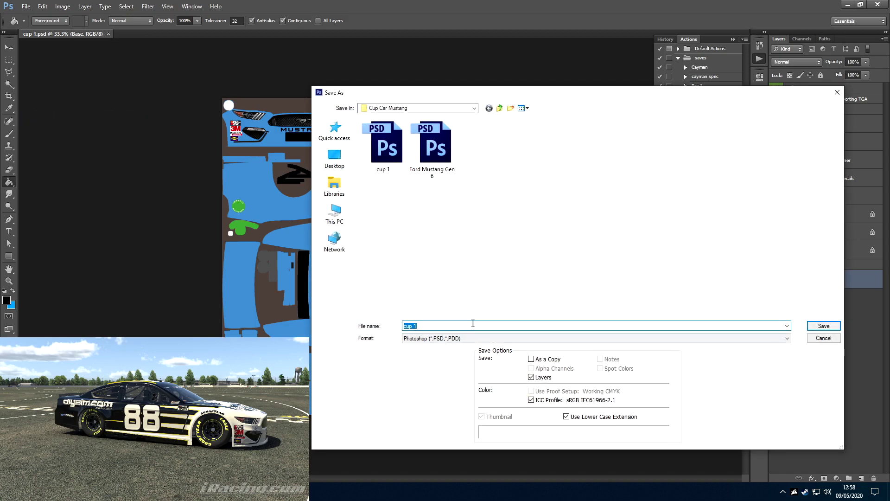
click(393, 148)
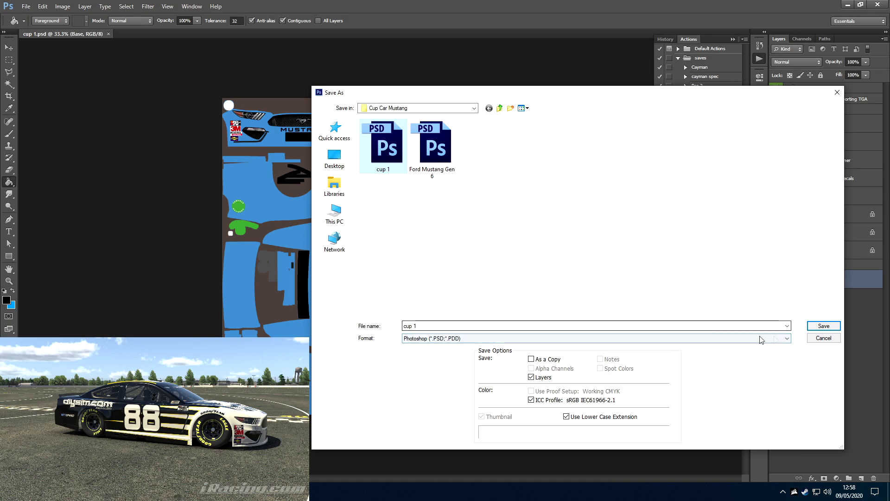
click(824, 326)
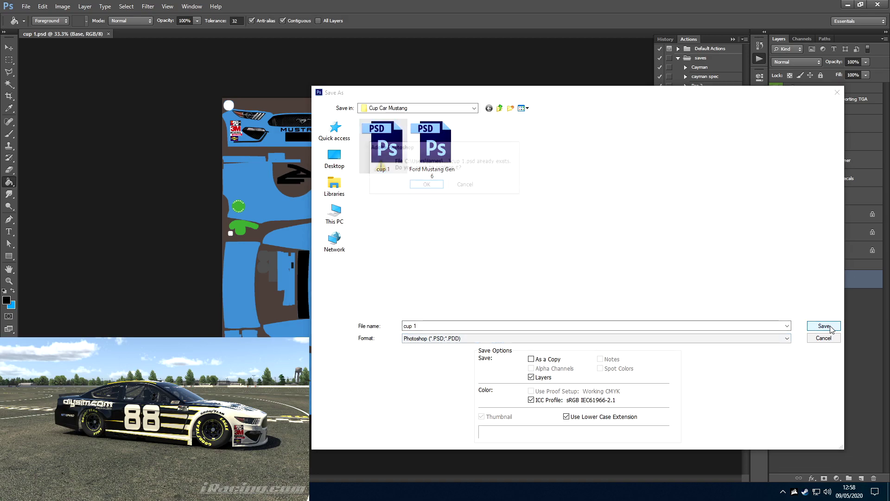
click(424, 184)
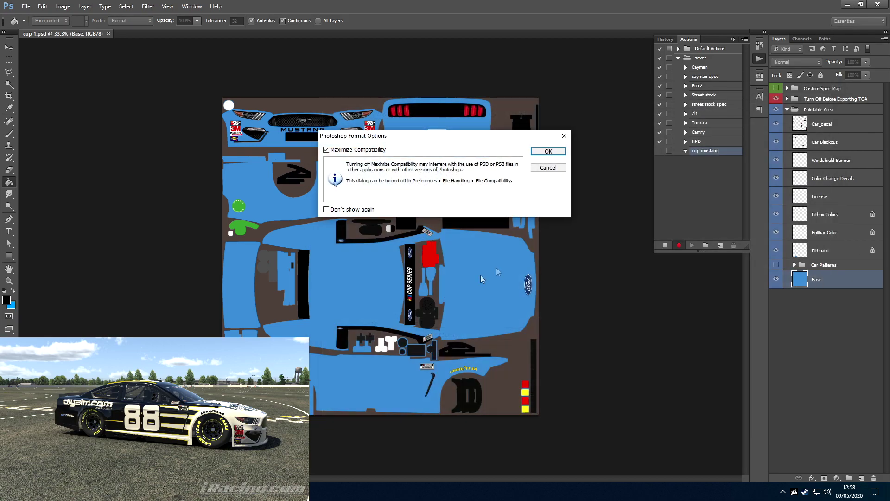
click(551, 152)
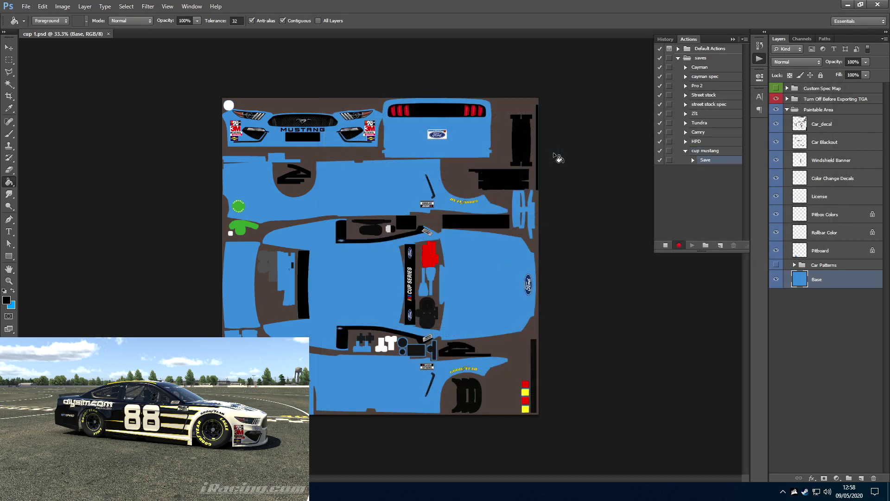
Start another Save As and browse into the Documents library folder
click(25, 6)
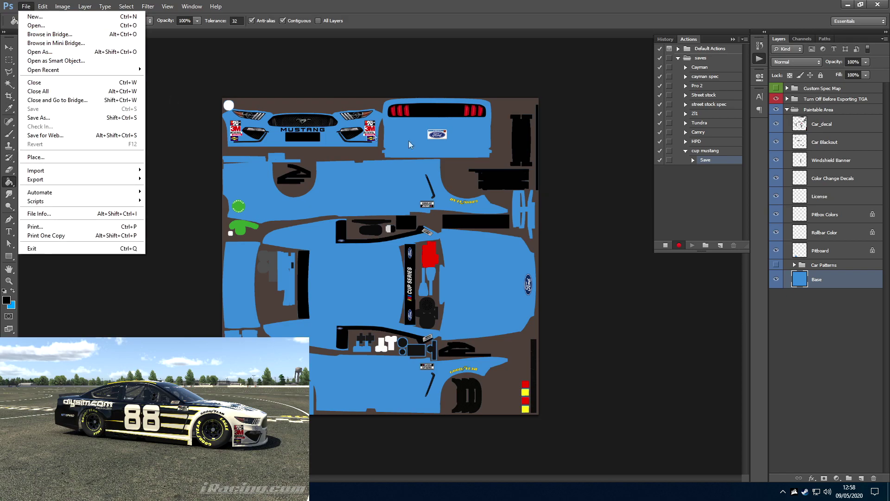
click(64, 118)
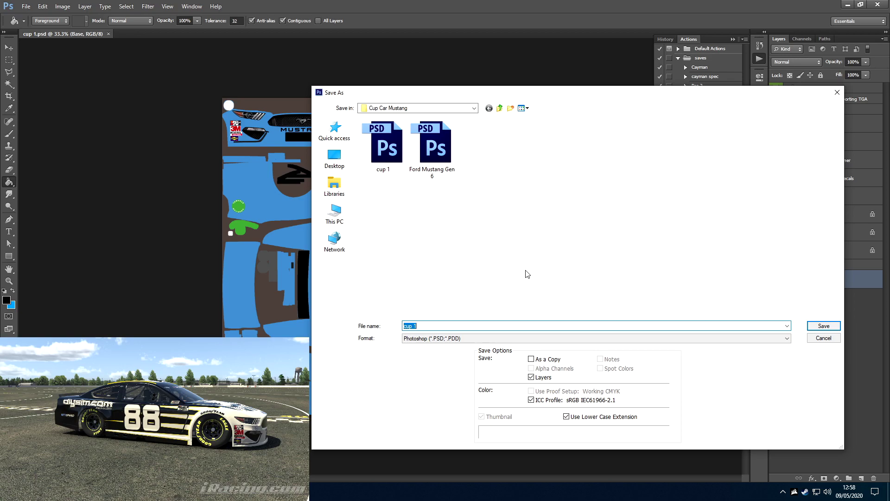
click(338, 193)
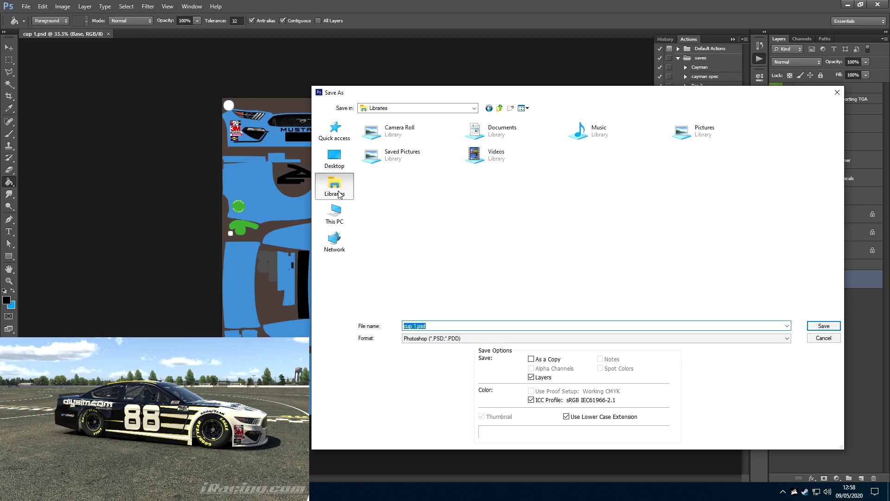
double_click(515, 135)
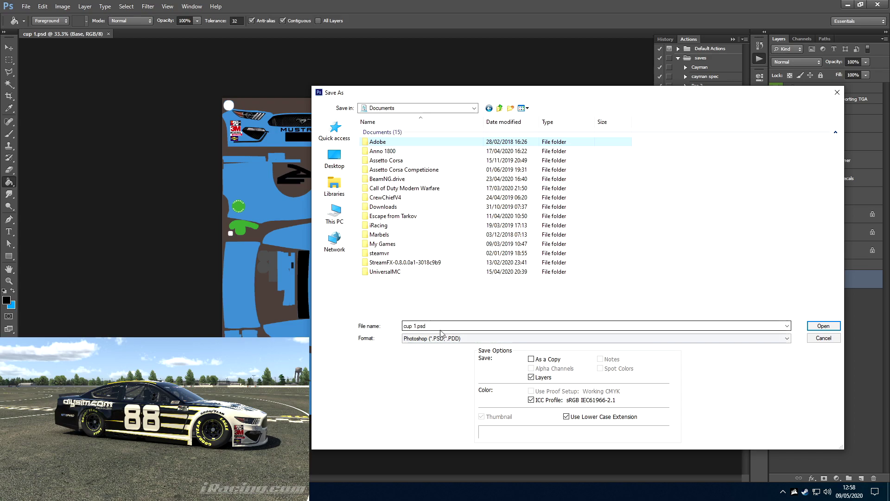
Navigate into iRacing > paint > stockcars fordmustang2019 as the save location
double_click(389, 226)
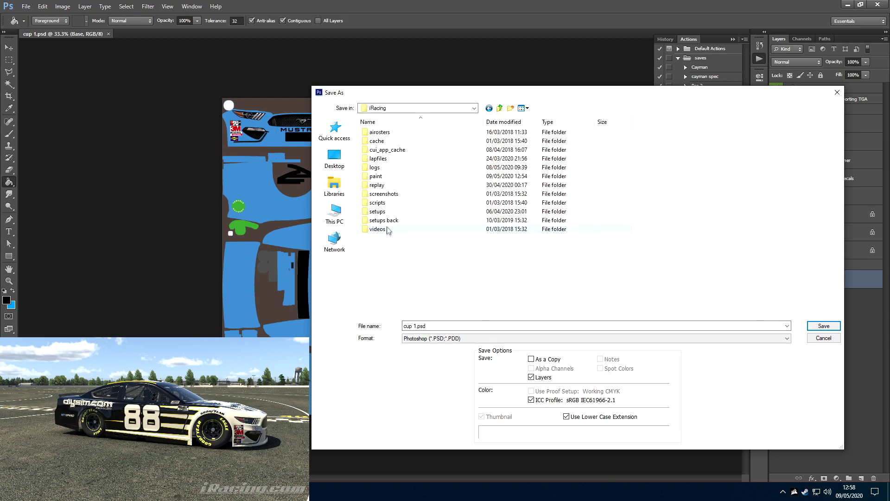
double_click(376, 177)
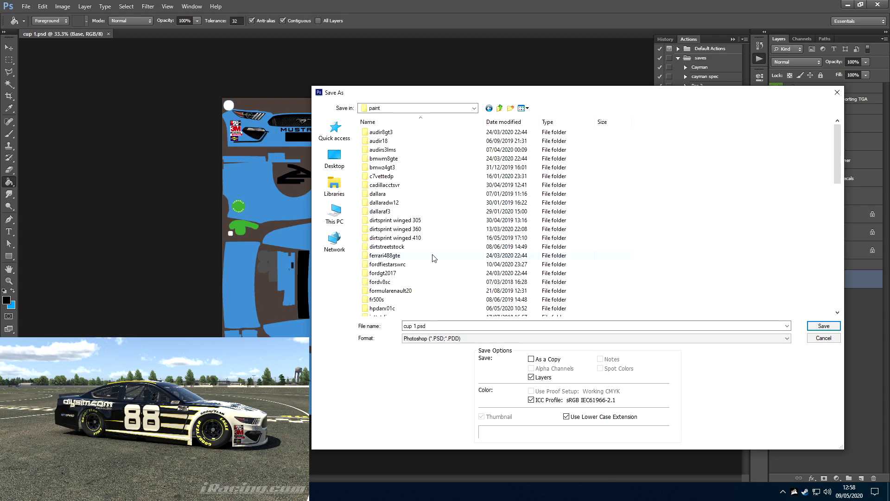
scroll(433, 258, down, 5)
scroll(434, 257, down, 6)
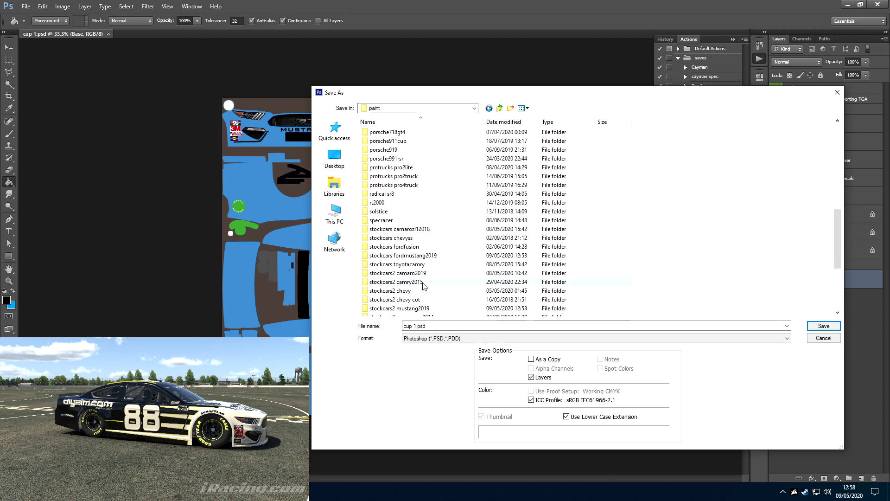
double_click(422, 258)
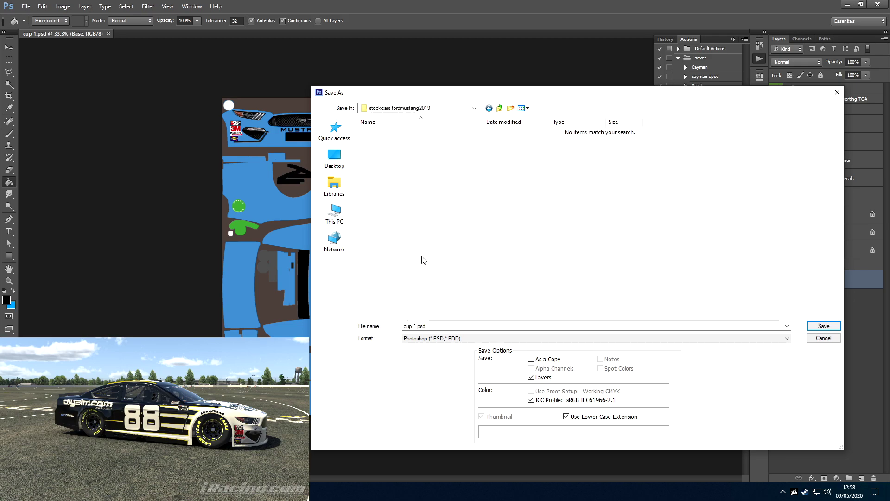
click(431, 343)
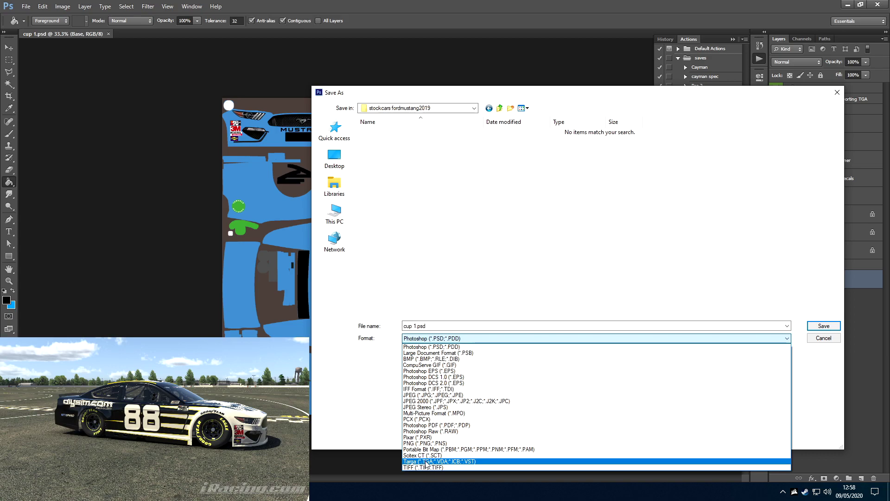
Save the file as Targa (*.TGA) named car_ followed by the member's customer ID
click(426, 461)
click(440, 325)
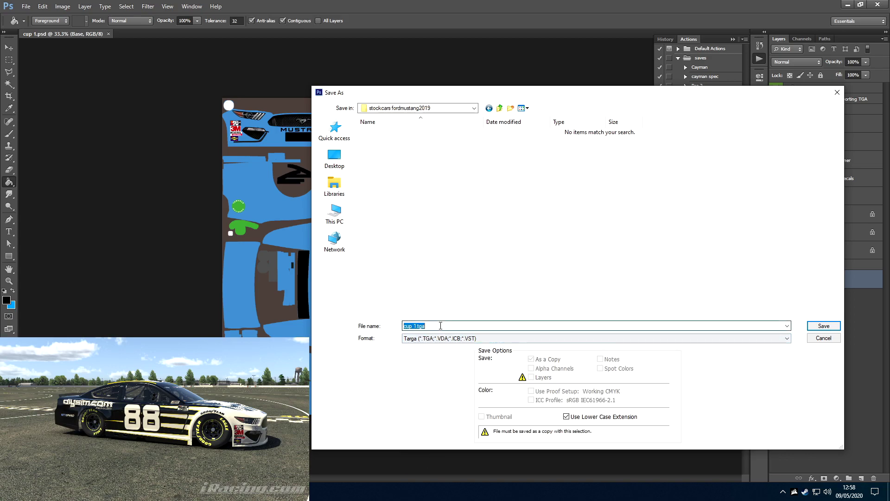
text(car)
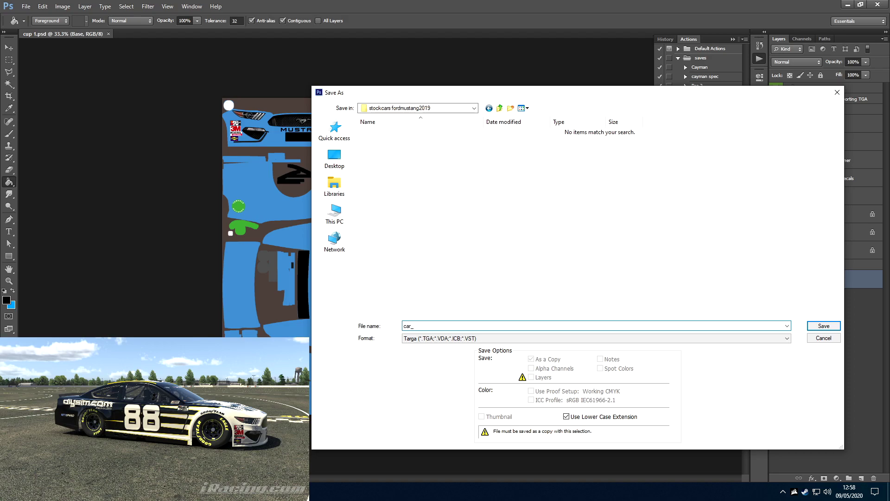
text(_315448)
click(823, 326)
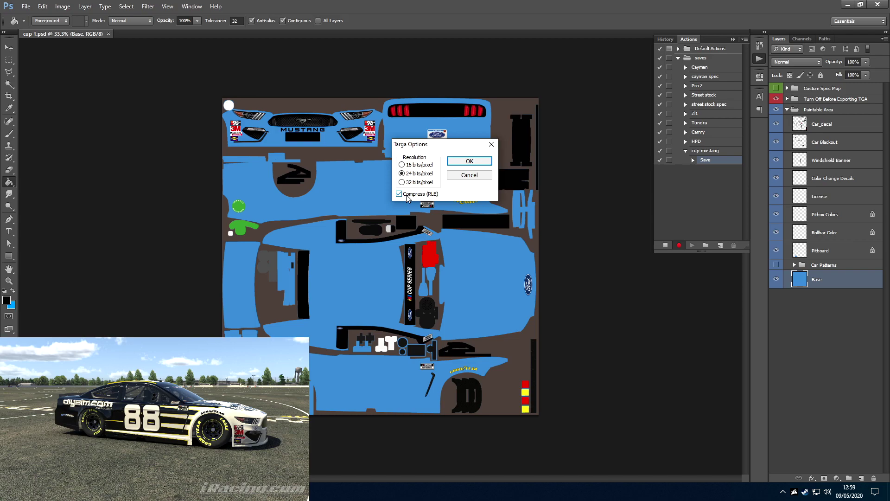
Confirm 24 bits/pixel Targa options, stop recording the cup mustang action, and collapse its steps
click(469, 161)
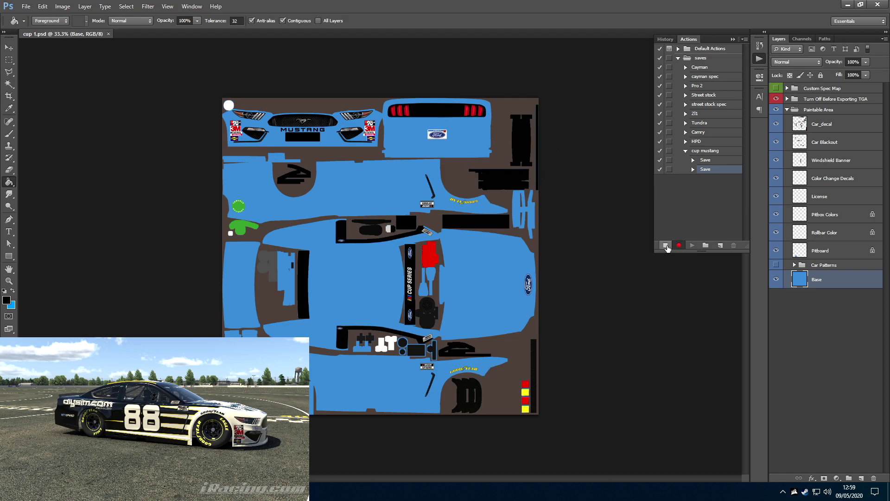
click(665, 246)
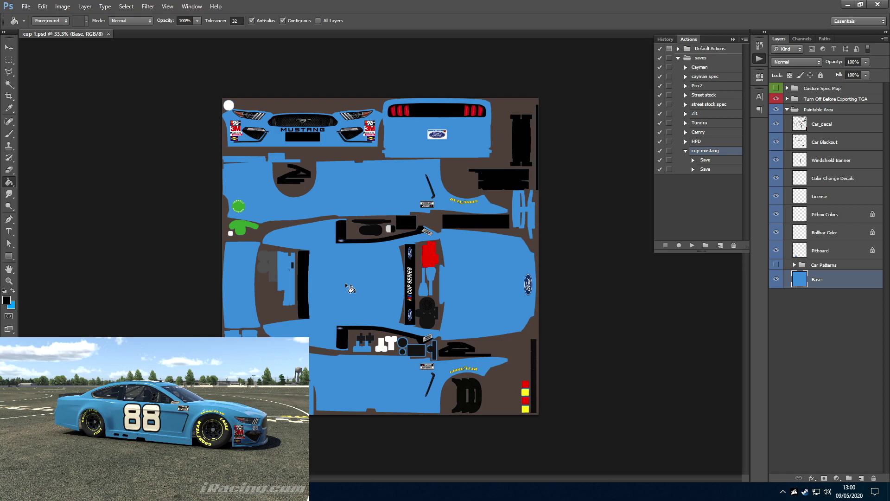
click(686, 151)
Add a new empty layer above Base and set a 24 px brush
click(8, 50)
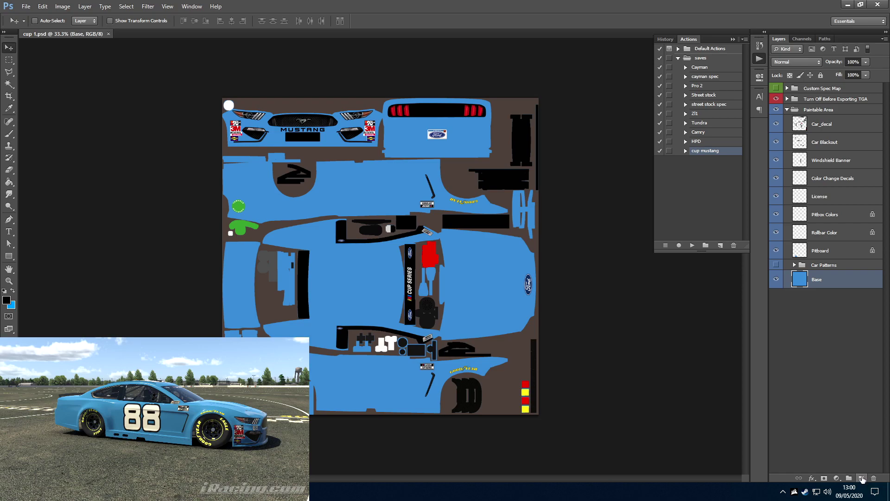
click(862, 478)
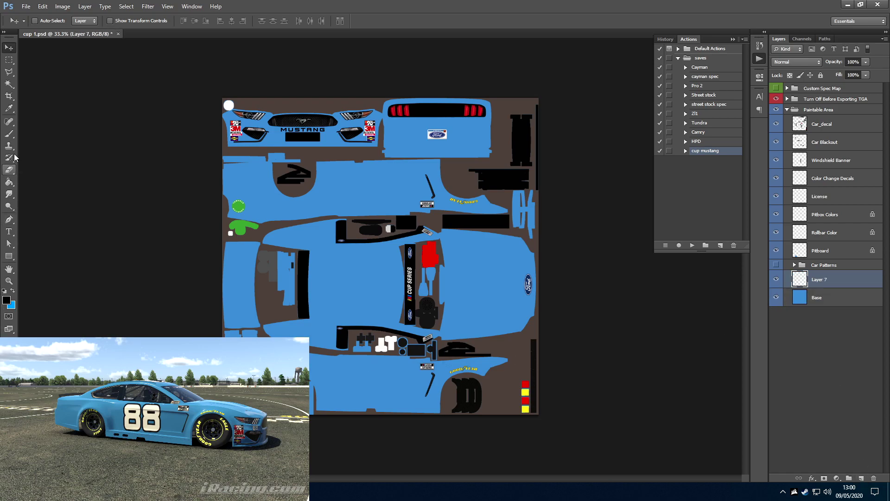
click(9, 133)
right_click(357, 274)
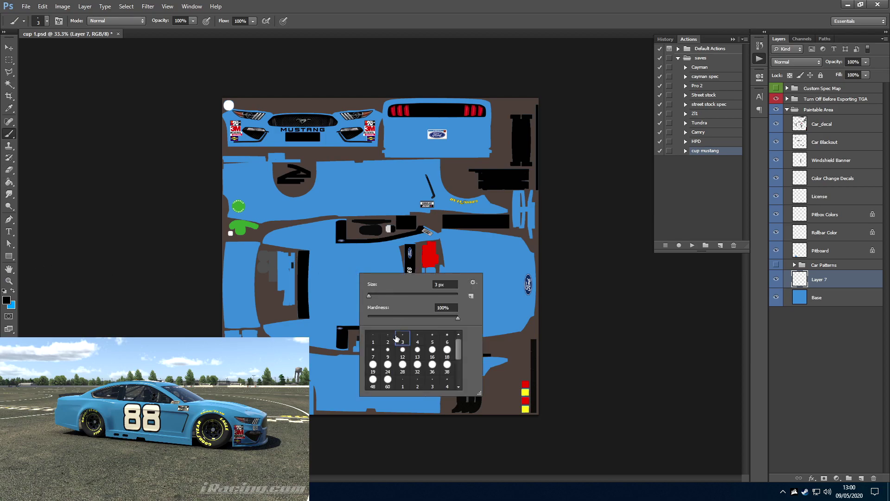
double_click(387, 364)
Paint three thick black freehand test strokes across the car template
drag(323, 260, 355, 265)
drag(421, 388, 309, 371)
mouse_move(302, 212)
mouse_down()
mouse_move(354, 196)
mouse_move(401, 199)
mouse_move(398, 188)
mouse_move(334, 180)
mouse_up()
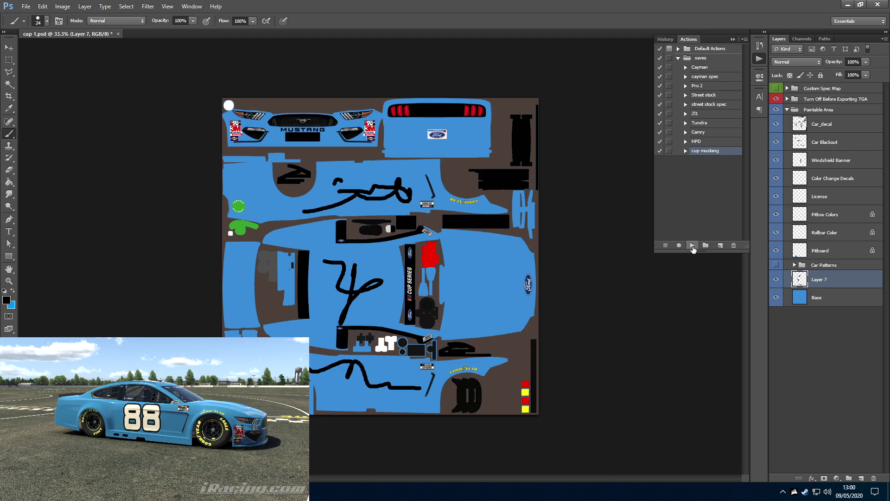
Replay the cup mustang action to export the strokes, then delete Layer 7
click(692, 246)
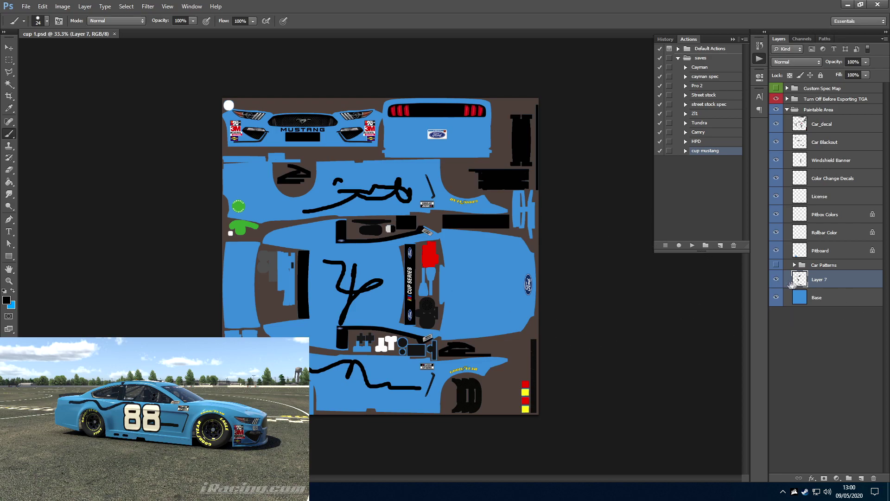
right_click(824, 278)
click(774, 204)
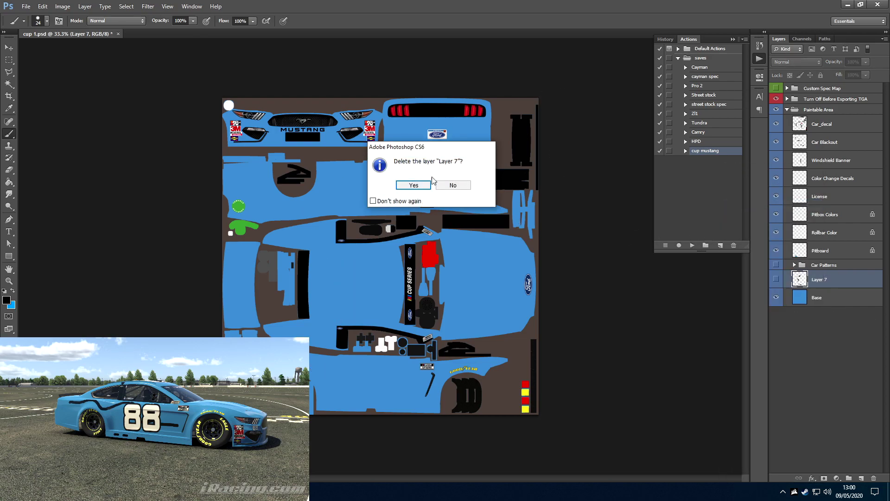
click(414, 183)
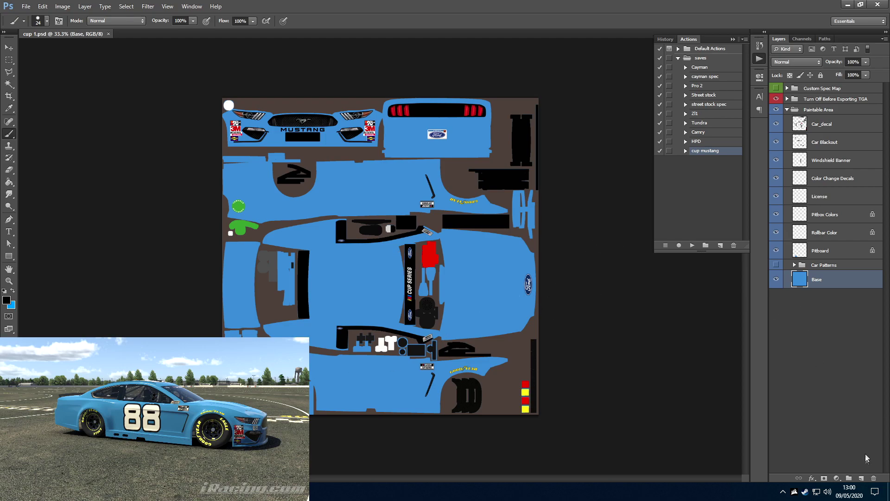
On a new layer, paint black strokes on the lower body and hood, then replay cup mustang
click(861, 478)
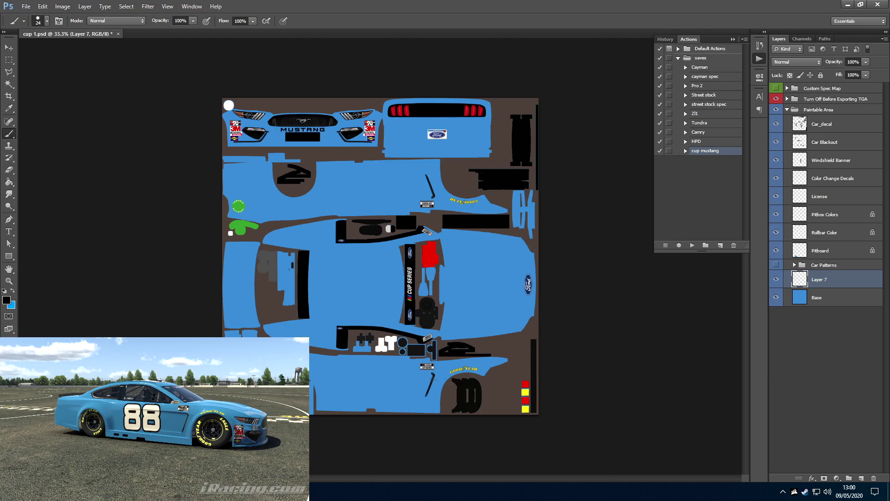
drag(432, 380, 309, 363)
drag(514, 263, 480, 312)
mouse_move(460, 244)
mouse_down()
mouse_move(519, 288)
mouse_move(454, 317)
mouse_move(510, 308)
mouse_up()
click(692, 245)
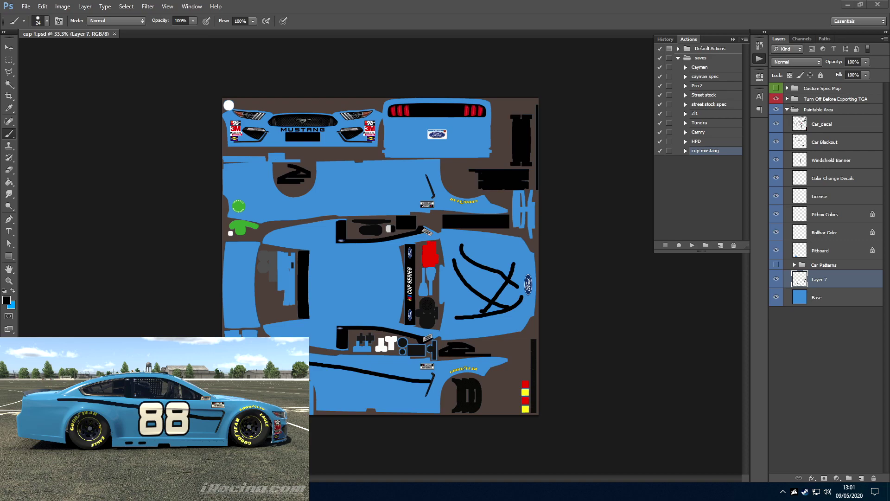
click(610, 338)
Hide Layer 7, replay cup mustang to refresh the preview, and reset default colours
click(776, 279)
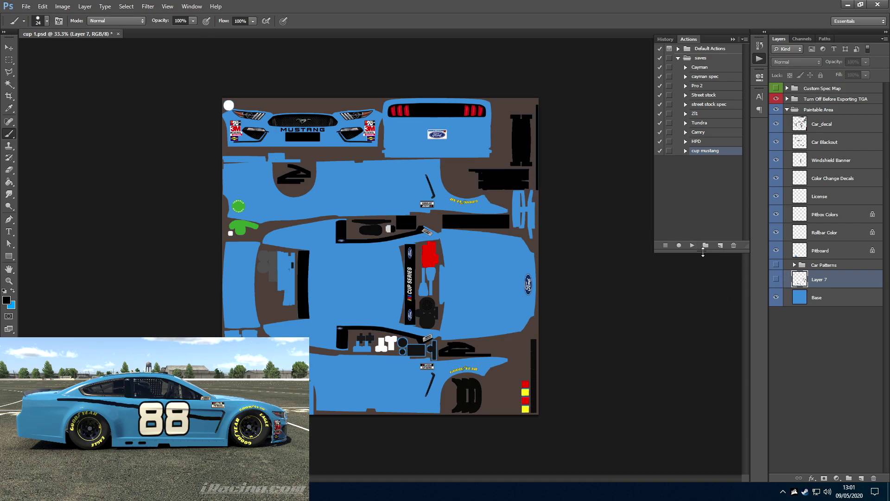
click(692, 245)
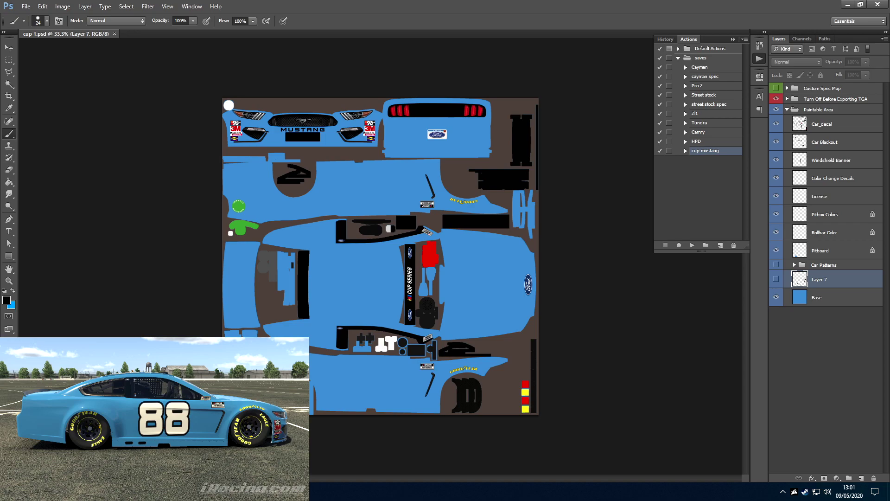
key(d)
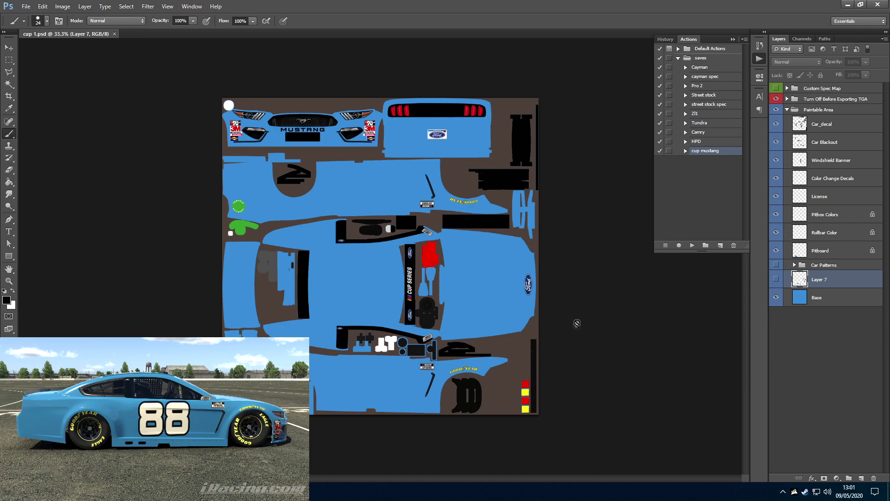